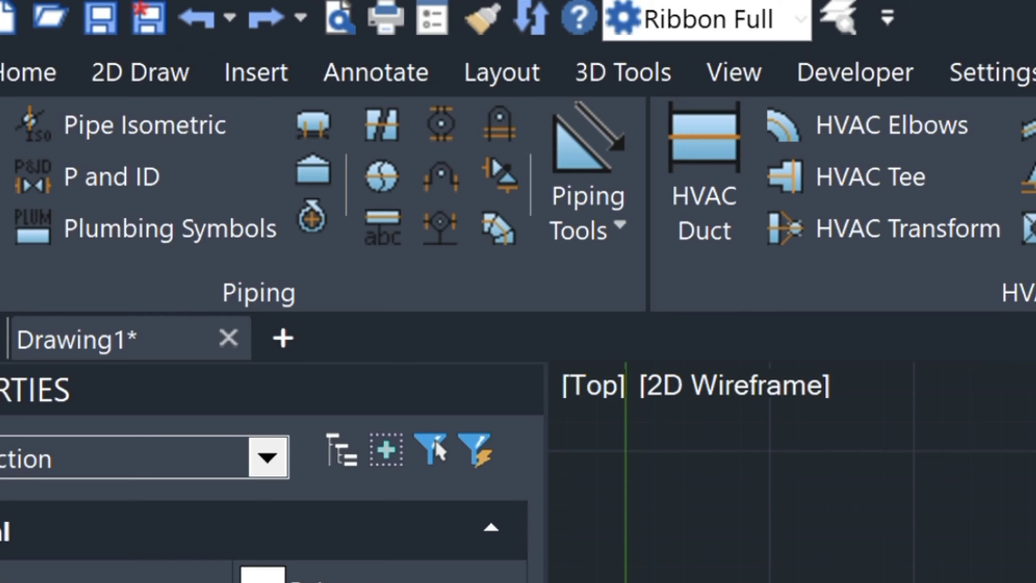
# Turn on the menu bar by setting MENUBAR to 1, and open the Mech-Q menu to look over its commands.
pyautogui.write('menu')
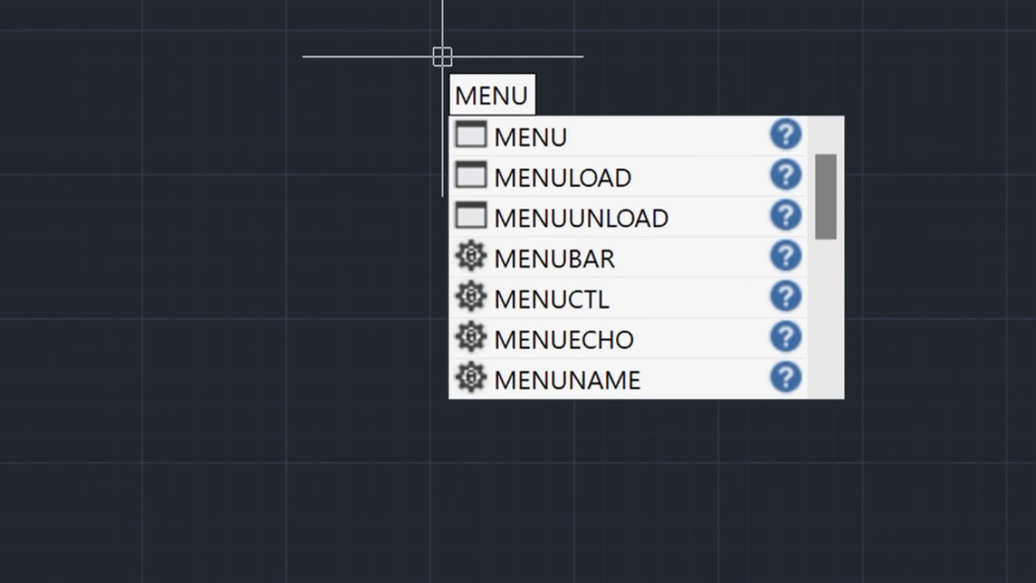
pyautogui.write('b')
pyautogui.press('Return')
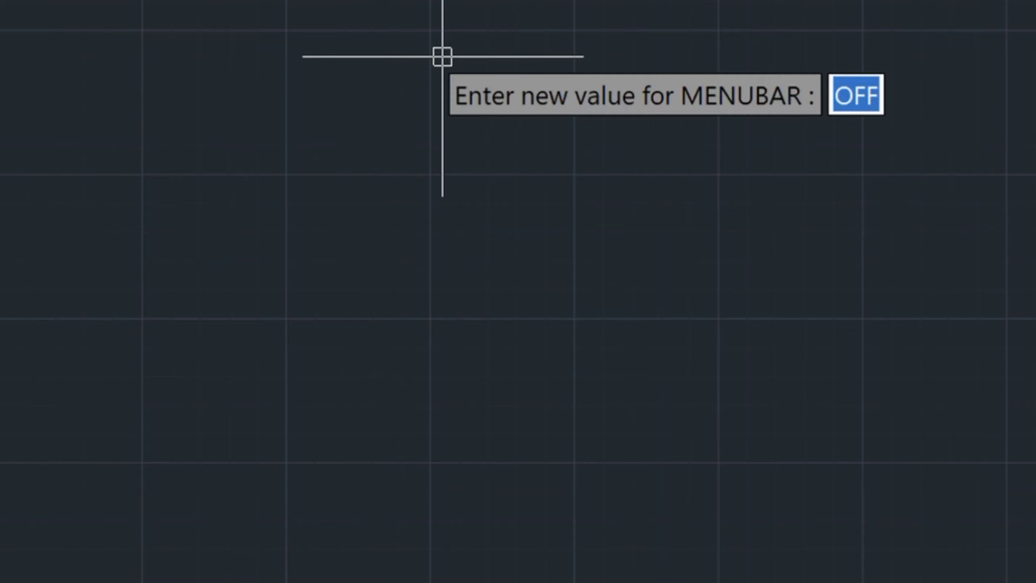
pyautogui.write('1')
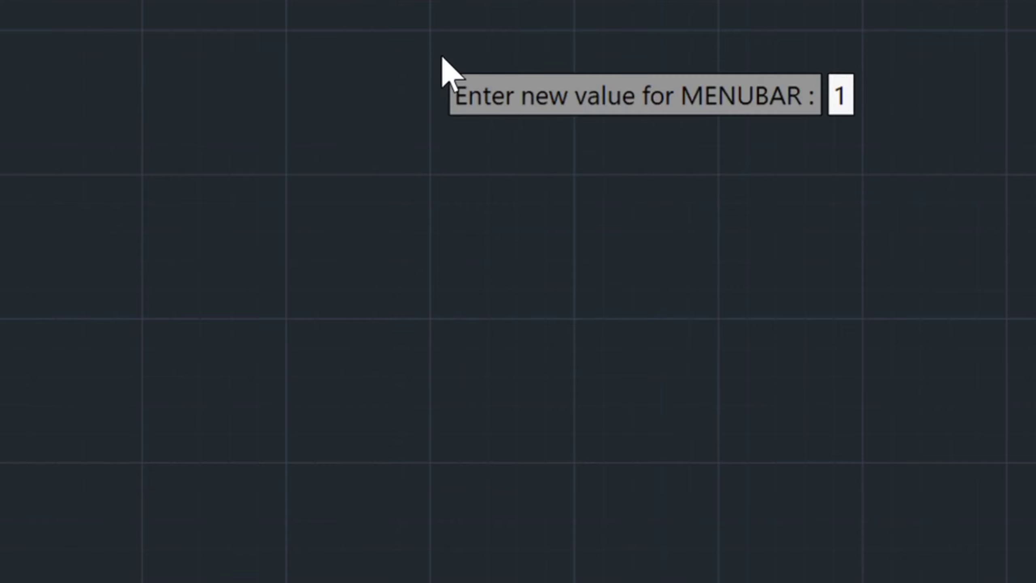
pyautogui.press('Return')
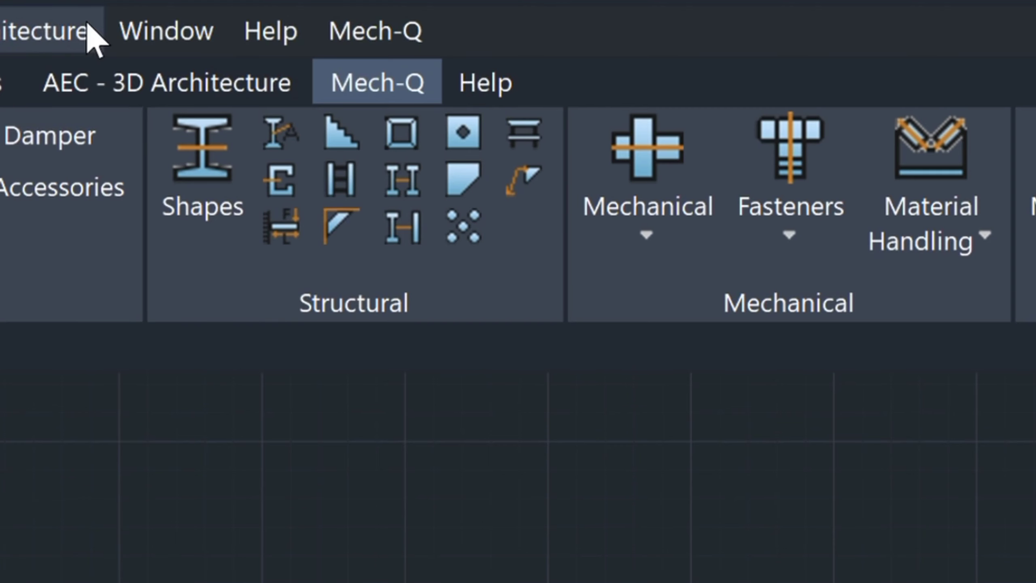
pyautogui.click(382, 31)
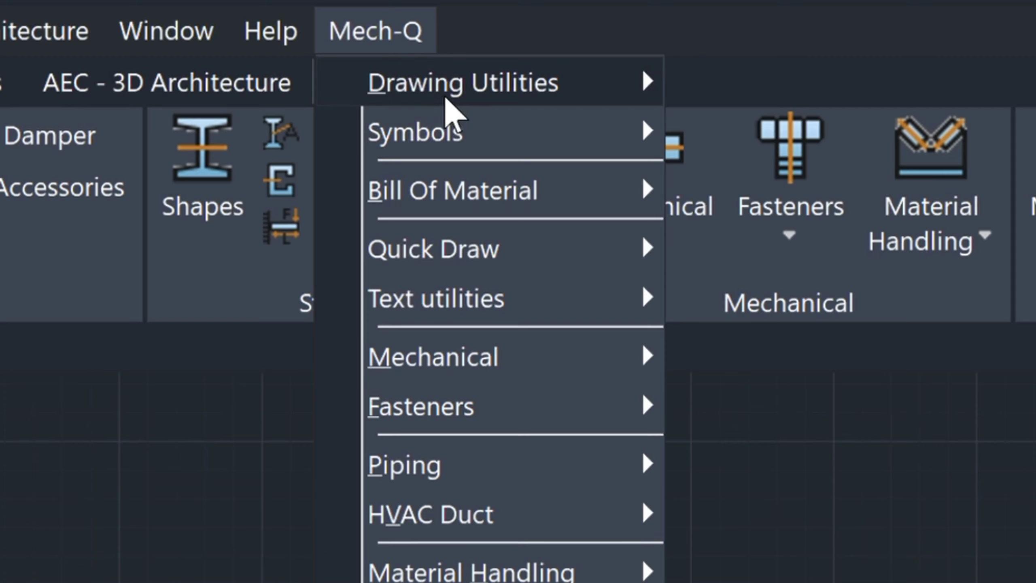
pyautogui.moveTo(549, 106)
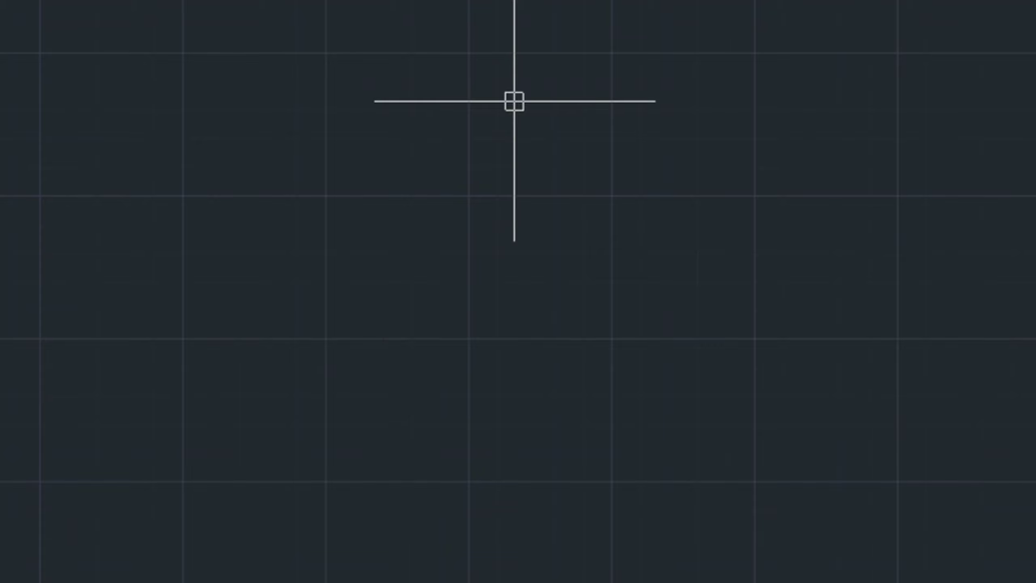
# Adjust the entity snaps by turning Intersection off and Perpendicular on, and switch on orthogonal mode.
pyautogui.write('OS')
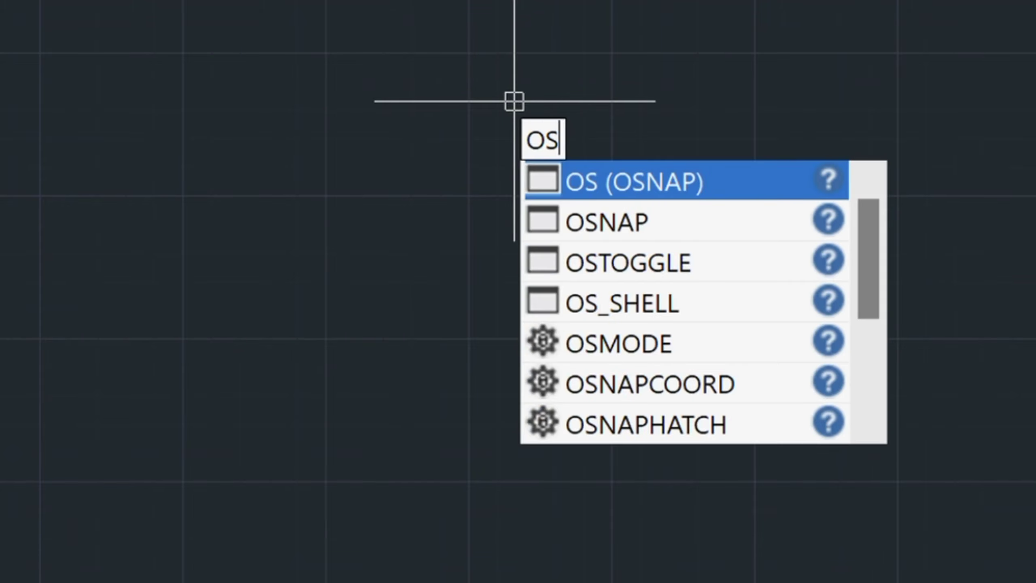
pyautogui.press('Return')
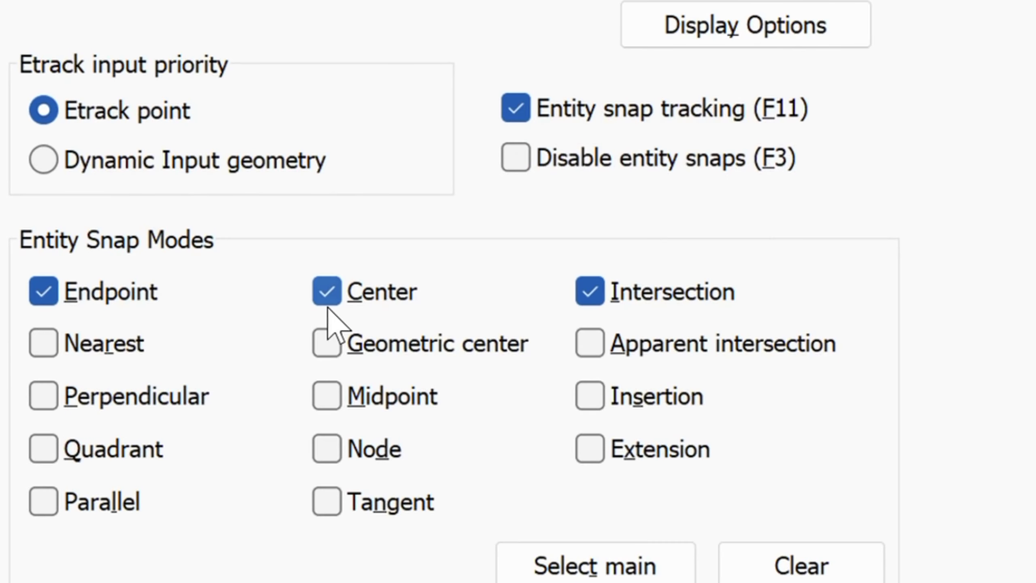
pyautogui.click(593, 290)
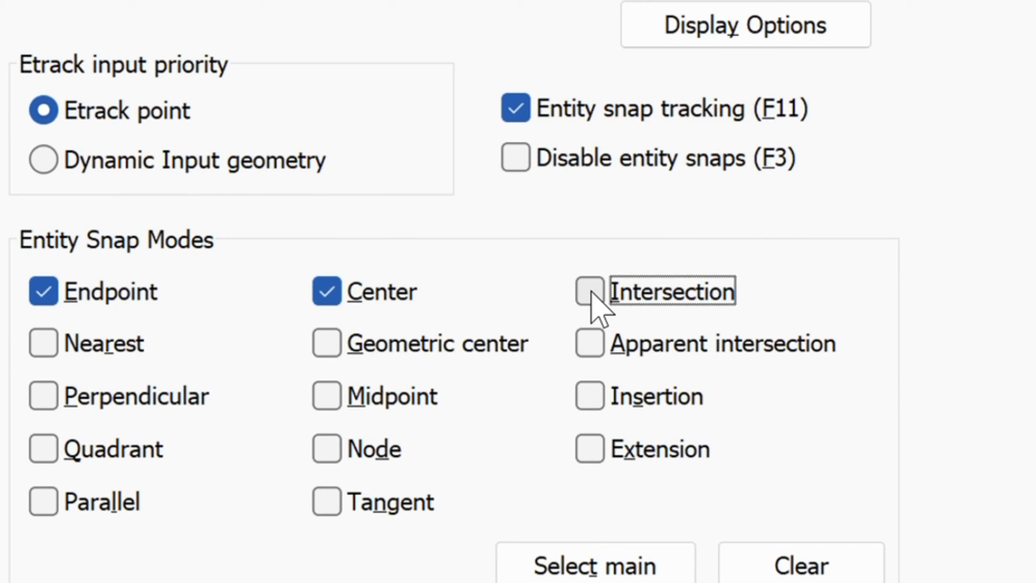
pyautogui.click(43, 398)
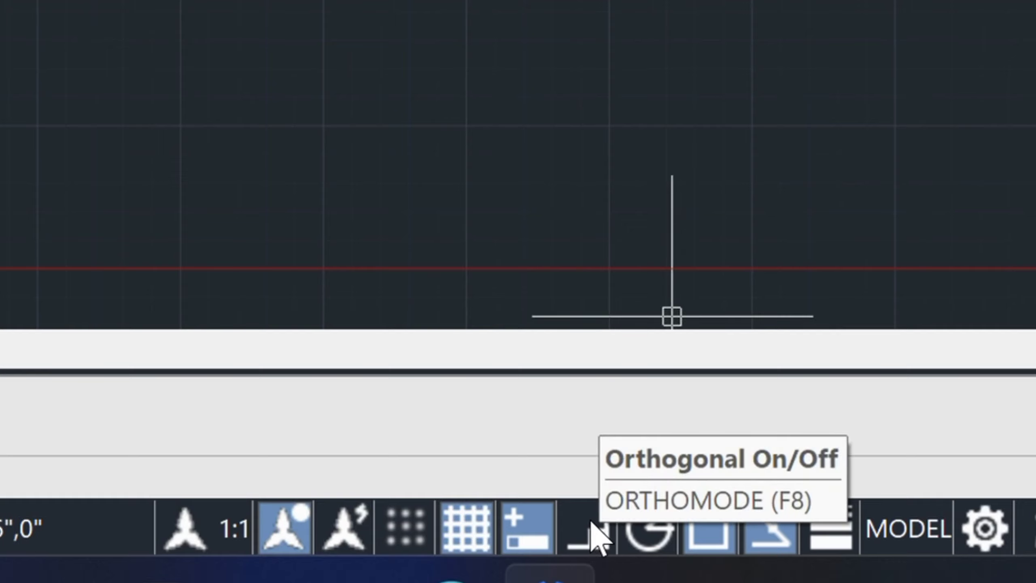
pyautogui.click(597, 533)
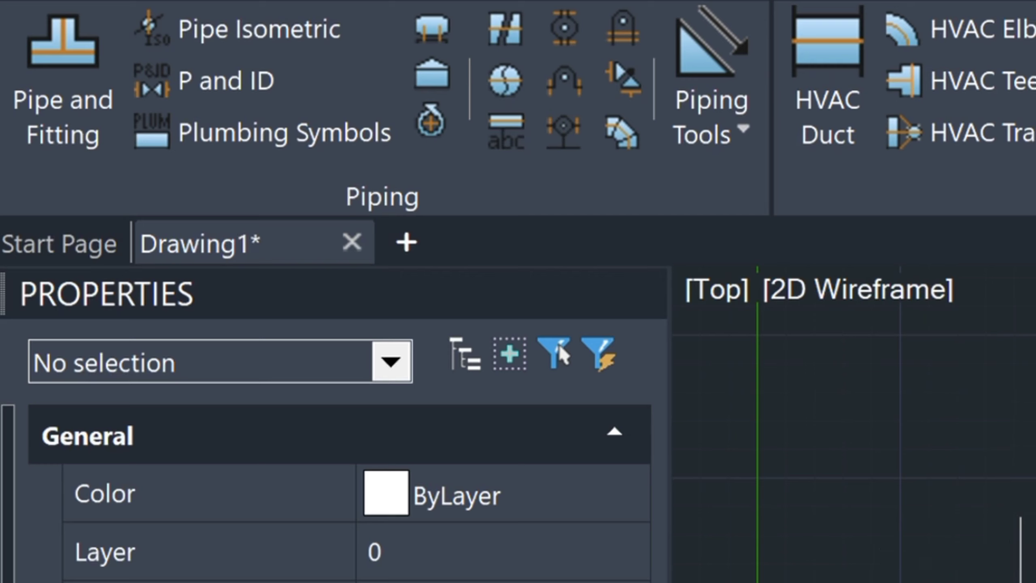
# Start drawing a 6-inch butt-welded carbon steel pipe with a 0.28 STD wall using the Mech-Q pipe and fittings utility.
pyautogui.click(67, 73)
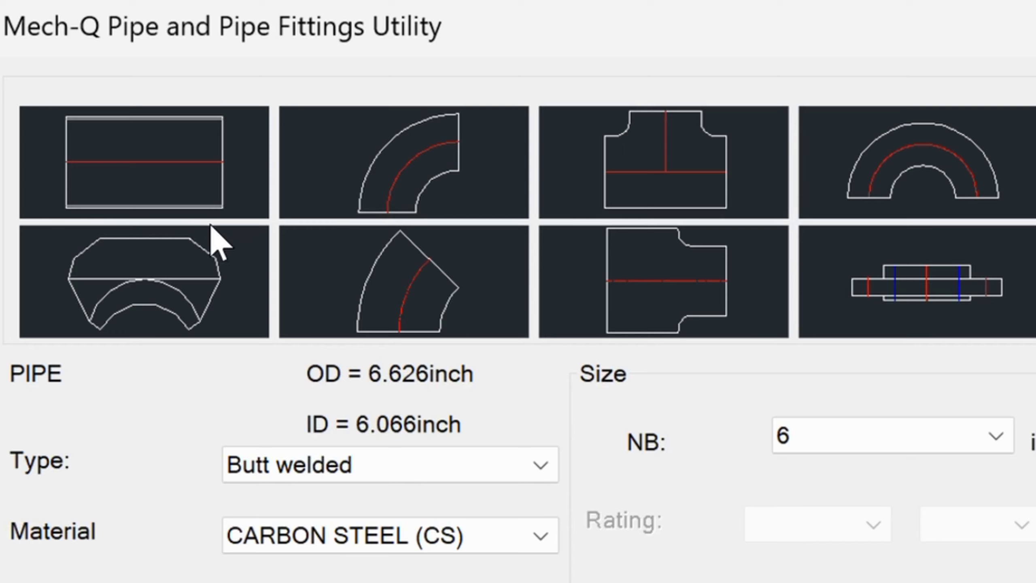
pyautogui.click(142, 165)
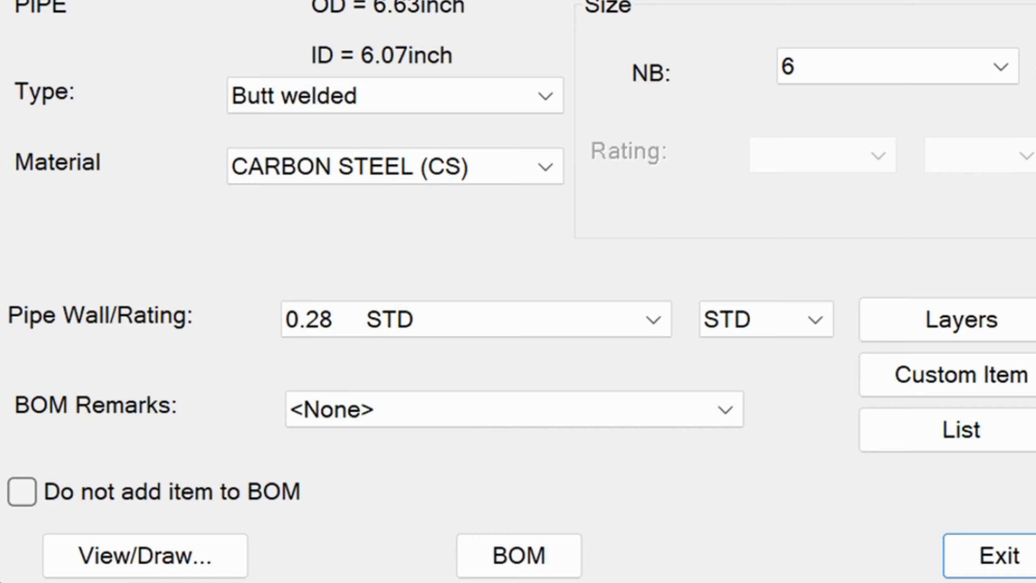
pyautogui.click(136, 552)
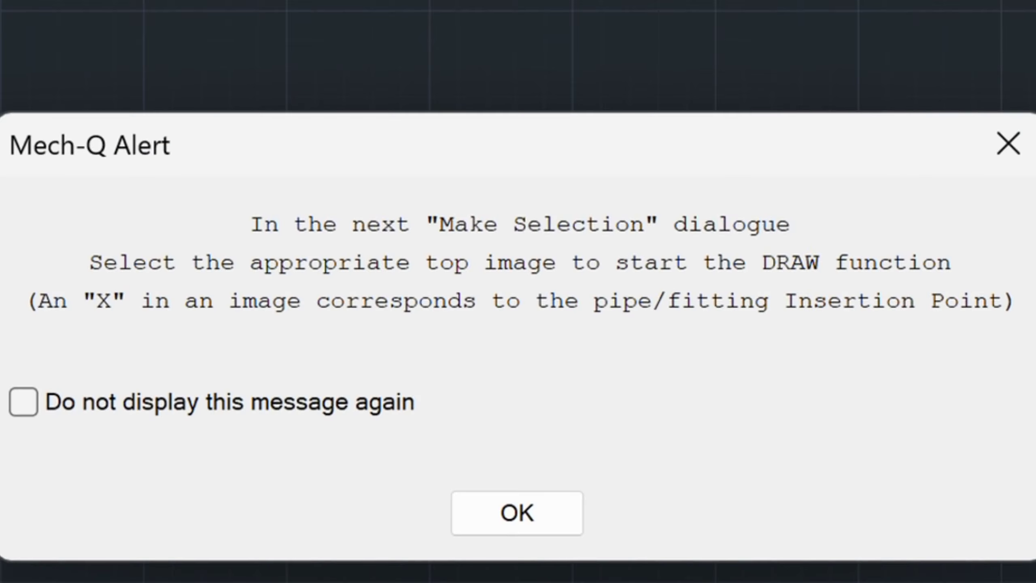
pyautogui.click(465, 523)
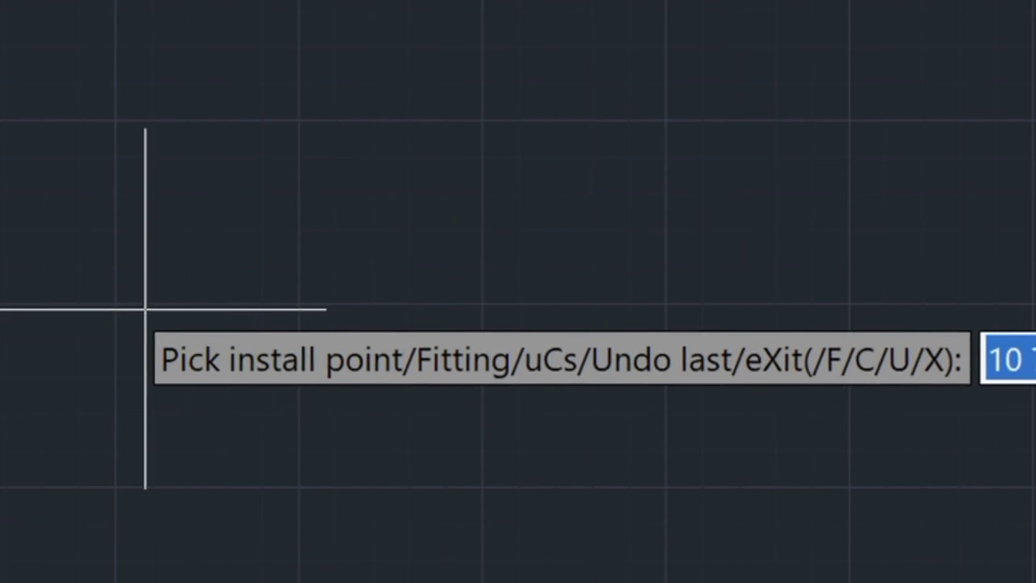
# Route the pipe 1' horizontally from a start point at about 10", 1'-3", turn it 1' downward through an elbow, and finish drawing.
pyautogui.click(115, 304)
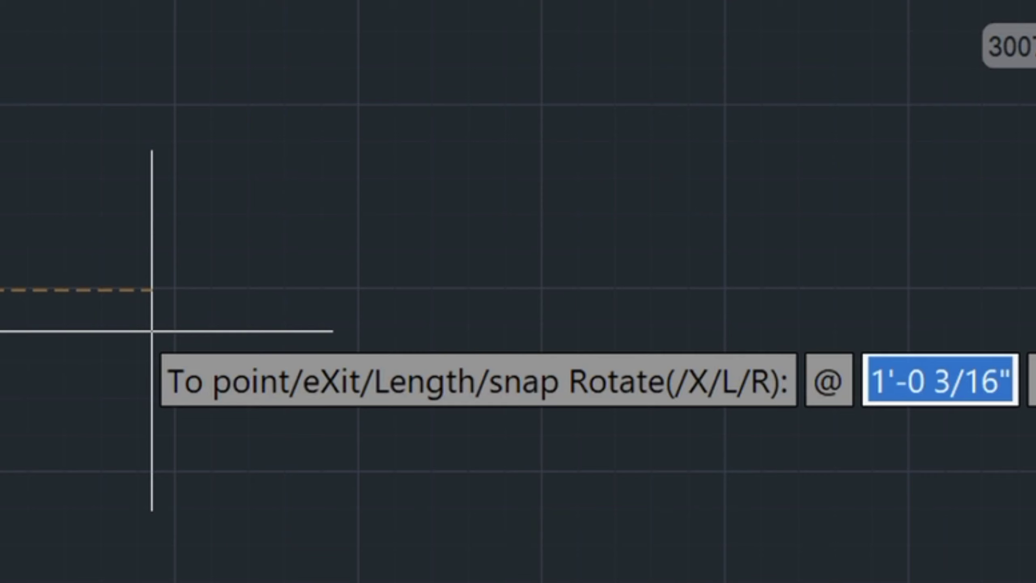
pyautogui.write("1'")
pyautogui.press('Return')
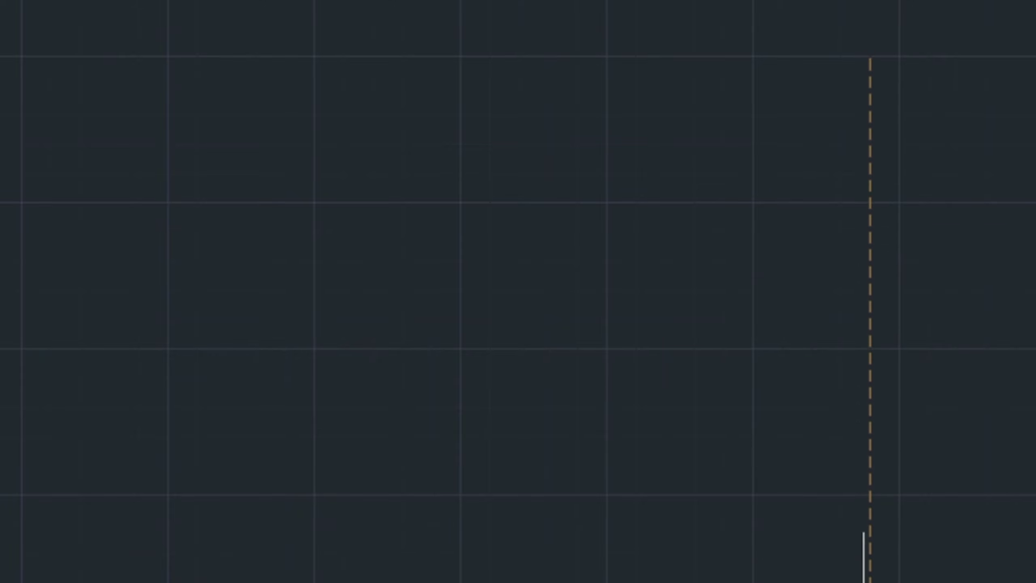
pyautogui.write("1'")
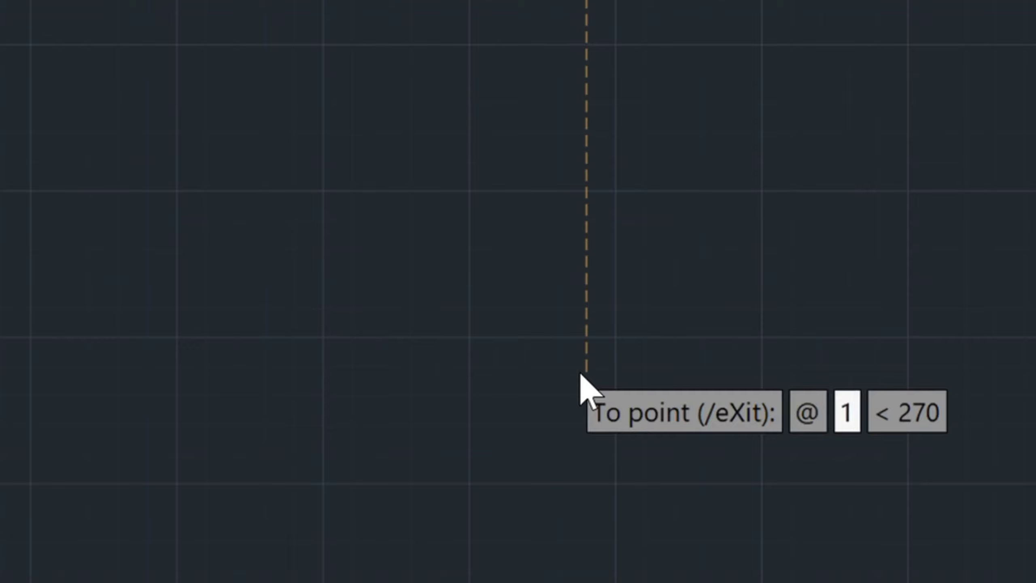
pyautogui.press('Return')
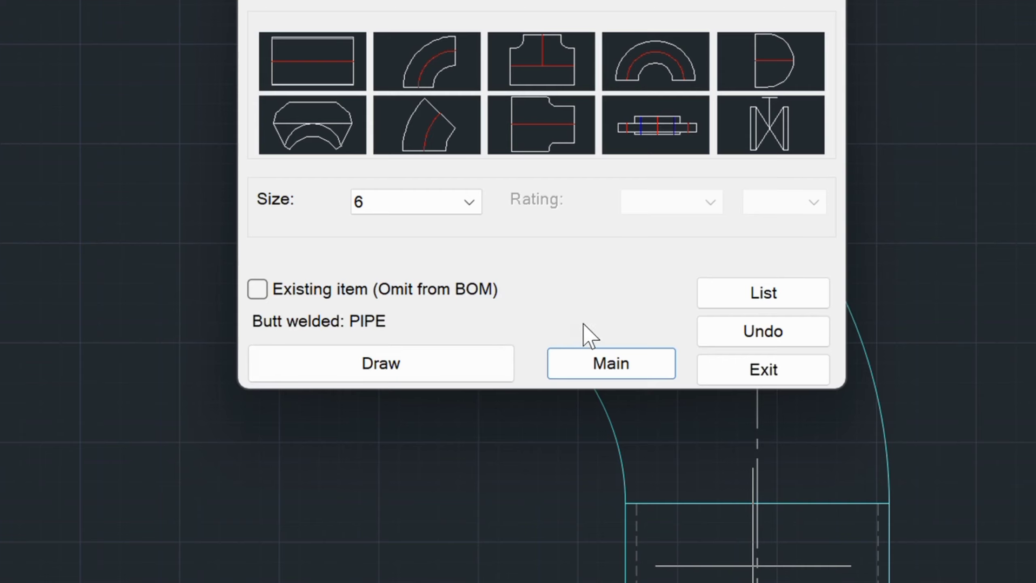
pyautogui.click(765, 363)
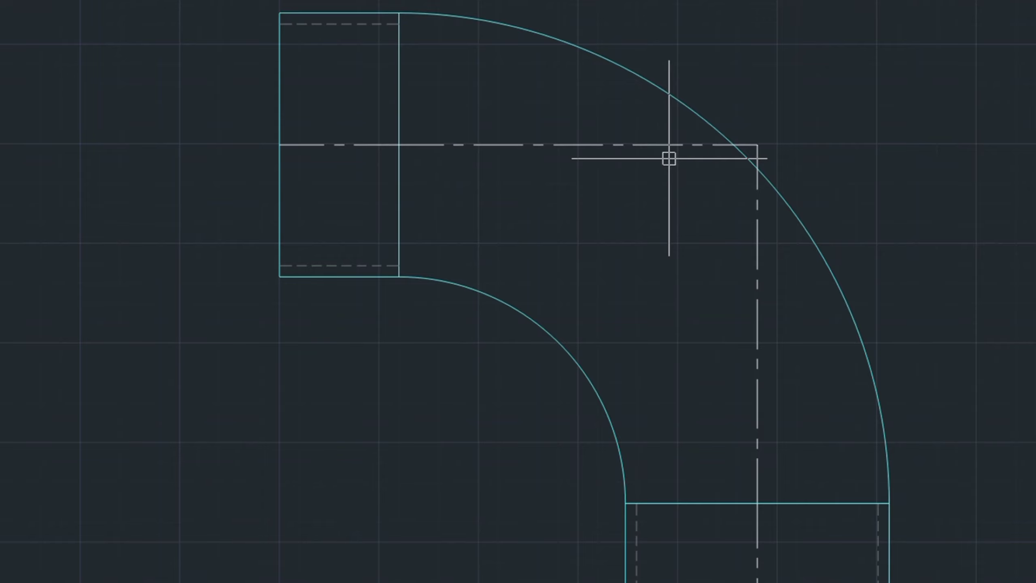
# Draw a 1' straight 6-inch pipe with square ends at 180 degrees from the centre of the run's upper open end.
pyautogui.scroll(-2, 652, 150)
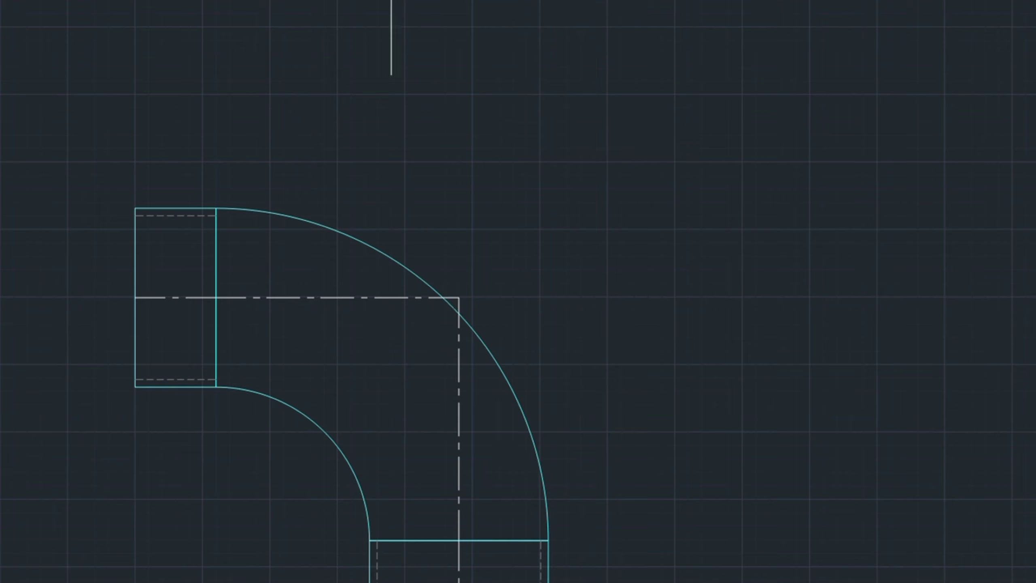
pyautogui.click(46, 0)
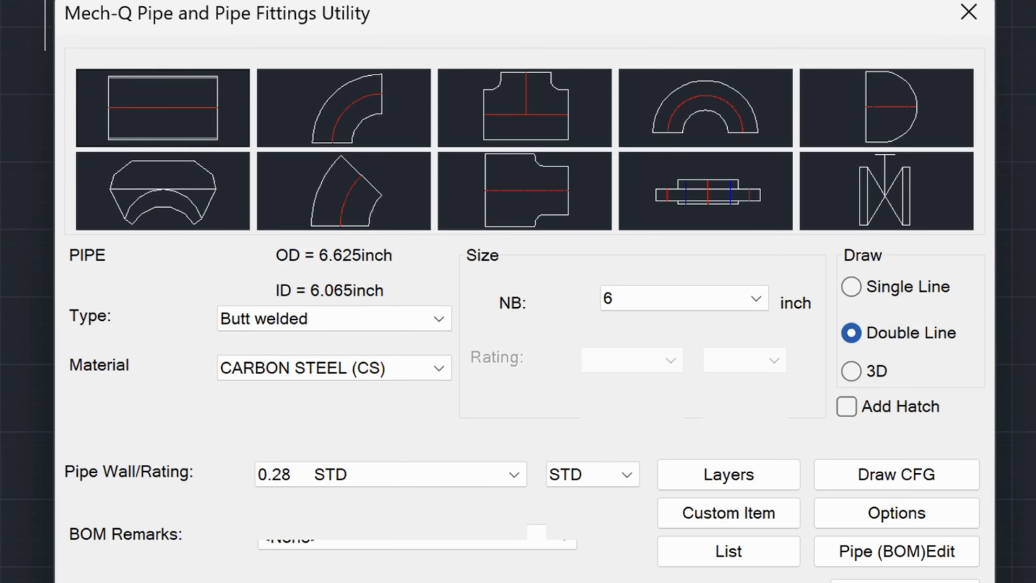
pyautogui.click(526, 581)
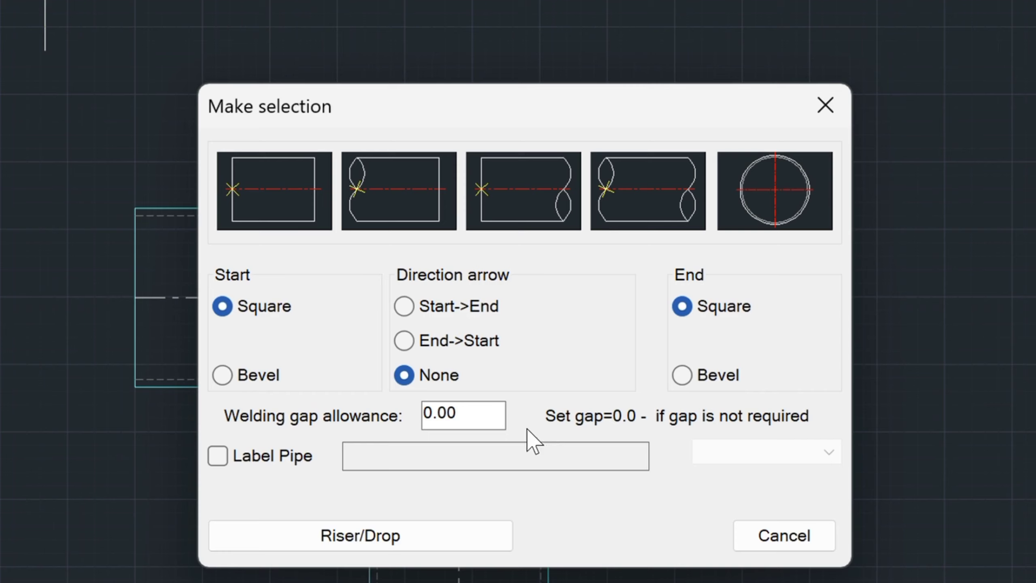
pyautogui.click(234, 190)
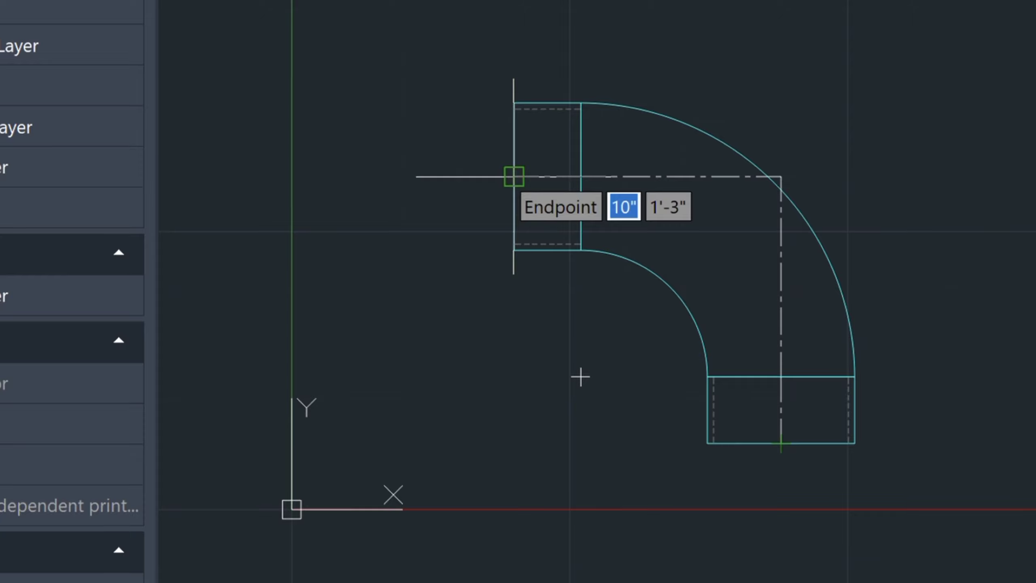
pyautogui.click(514, 177)
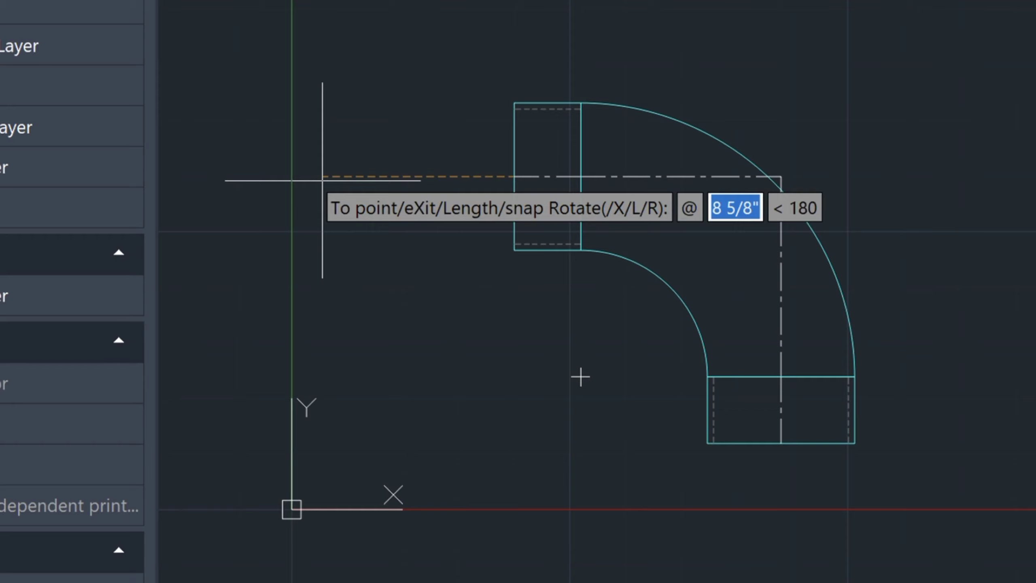
pyautogui.write("1'")
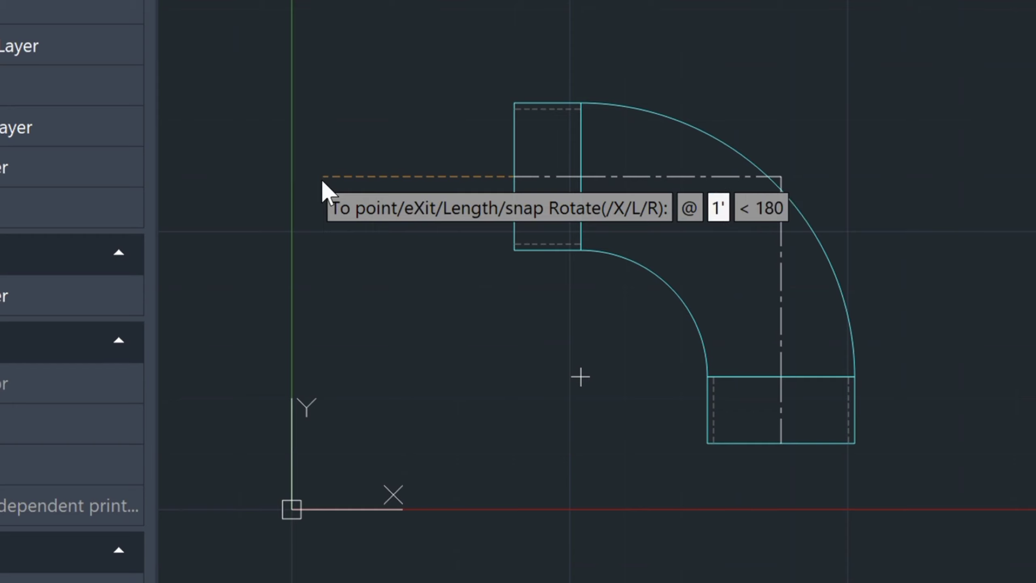
pyautogui.press('Return')
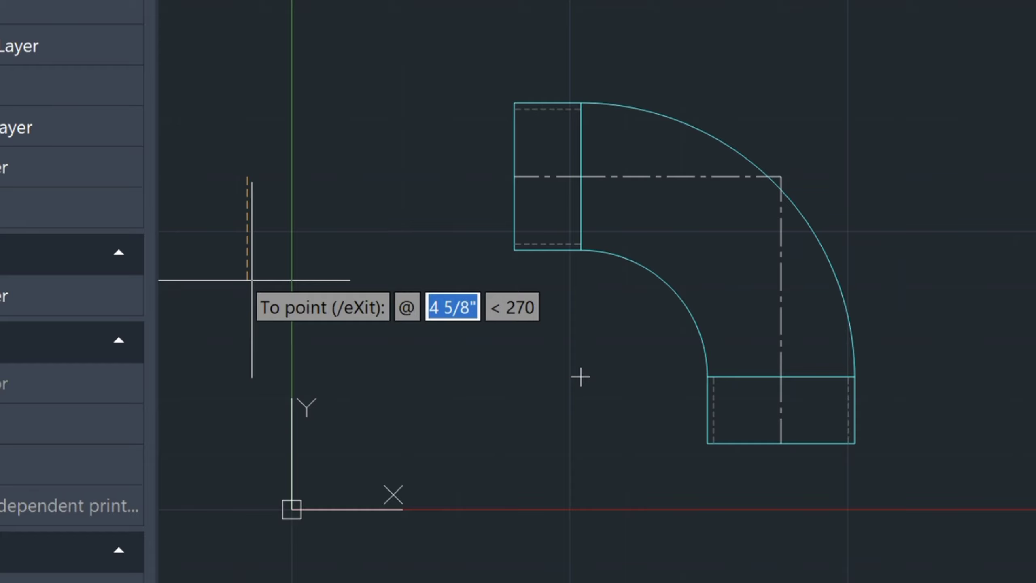
pyautogui.press('Return')
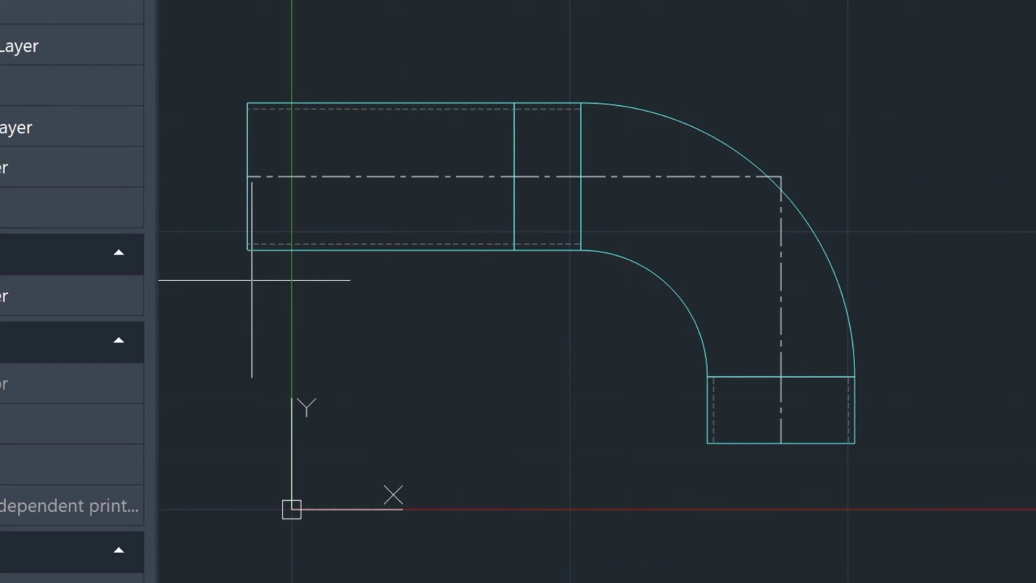
# Open the LTSCALE linetype scale value for editing.
pyautogui.moveTo(675, 239)
pyautogui.mouseDown(button='middle')
pyautogui.moveTo(675, 214)
pyautogui.moveTo(828, 228)
pyautogui.mouseUp(button='middle')
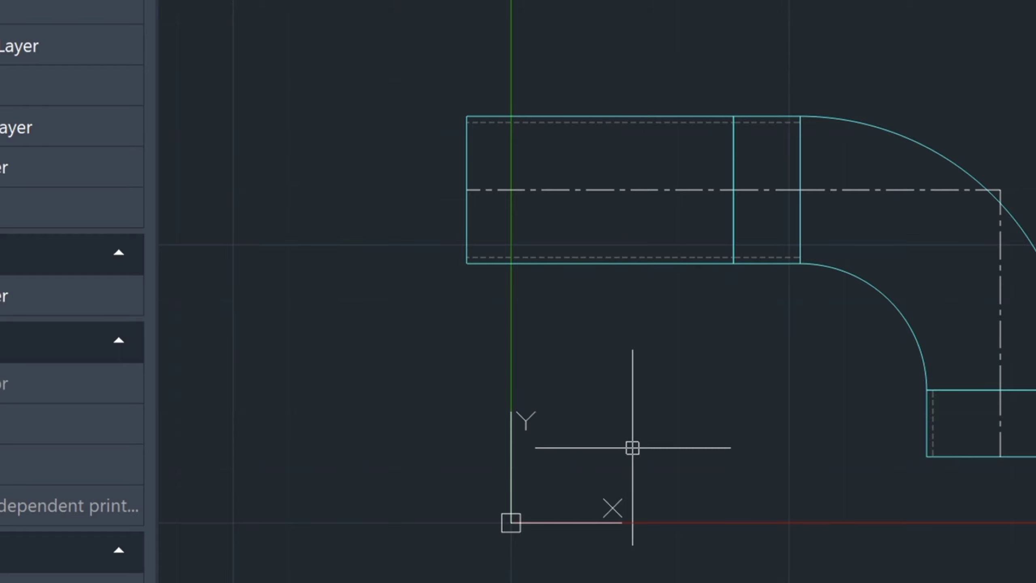
pyautogui.write('L')
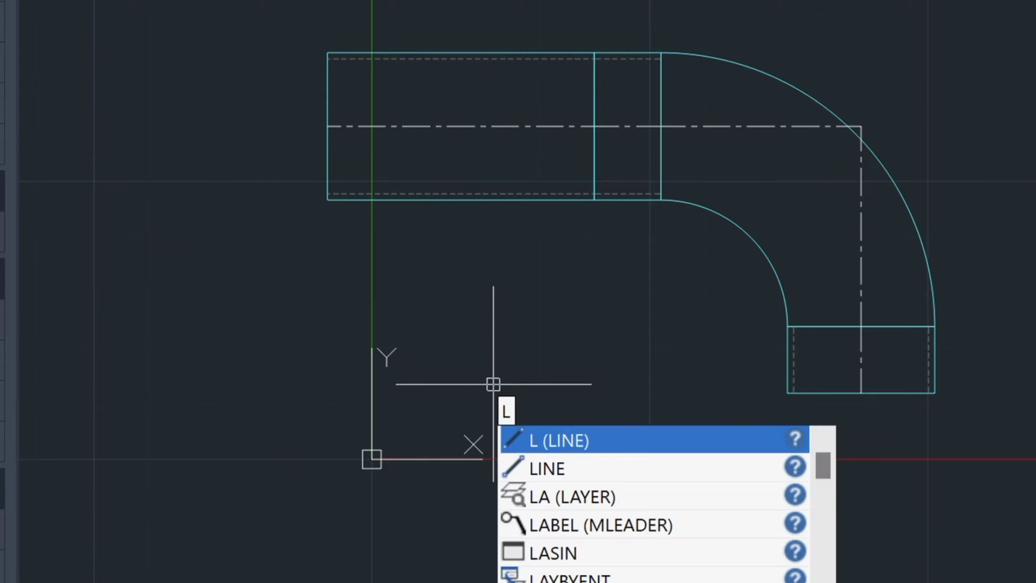
pyautogui.write('TS')
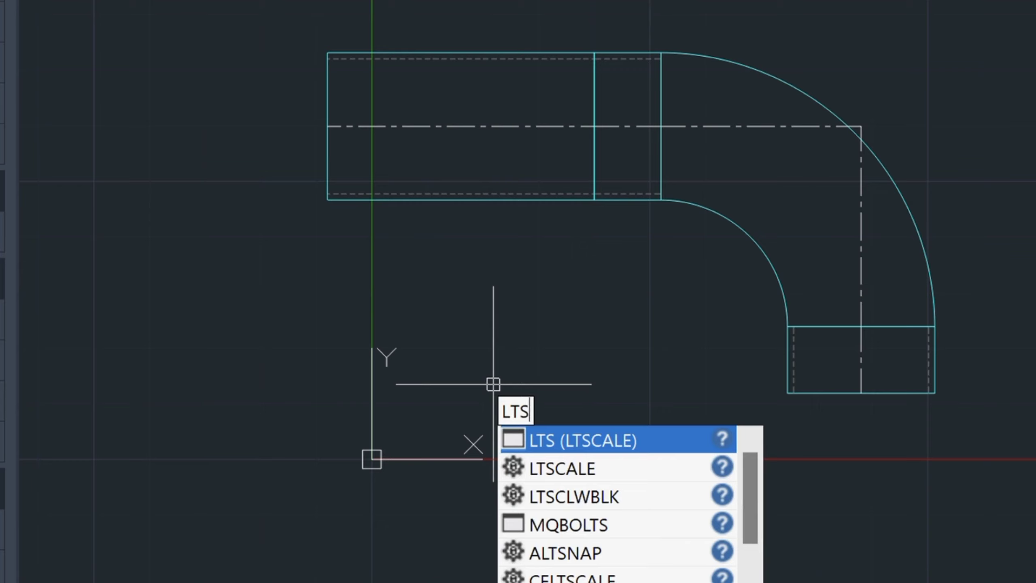
pyautogui.press('Return')
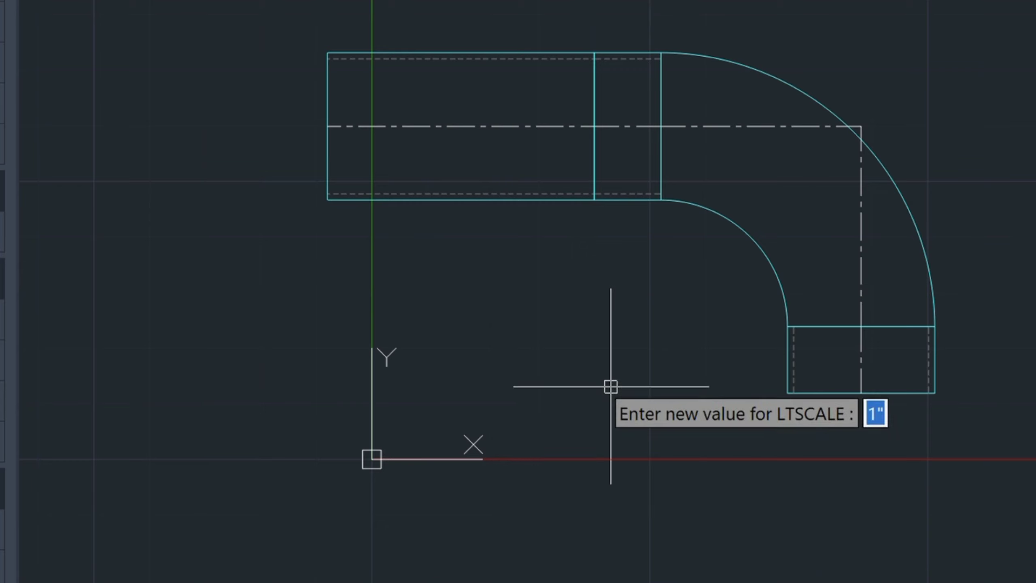